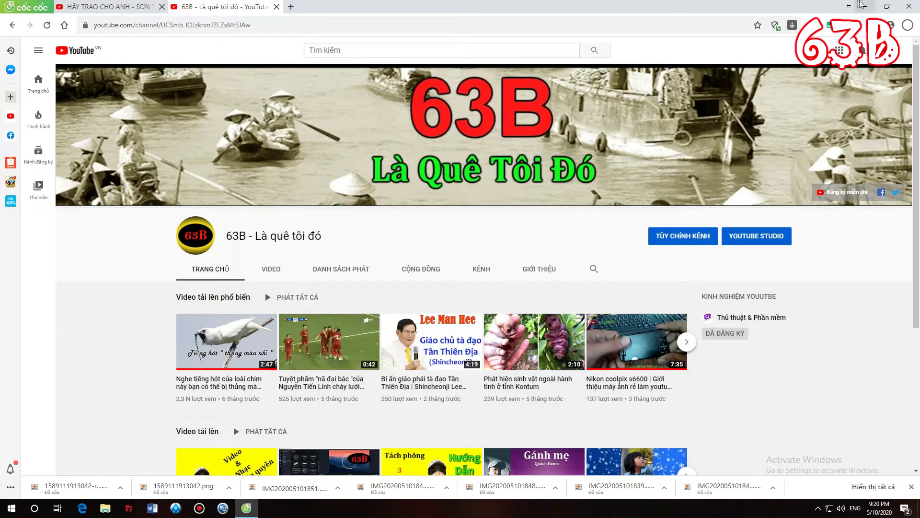
- Switch to Movavi Video Editor Plus and import the video Diving - 1084.mp4 from the Downloads folder
{"action": "left_click", "coordinate": [865, 7]}
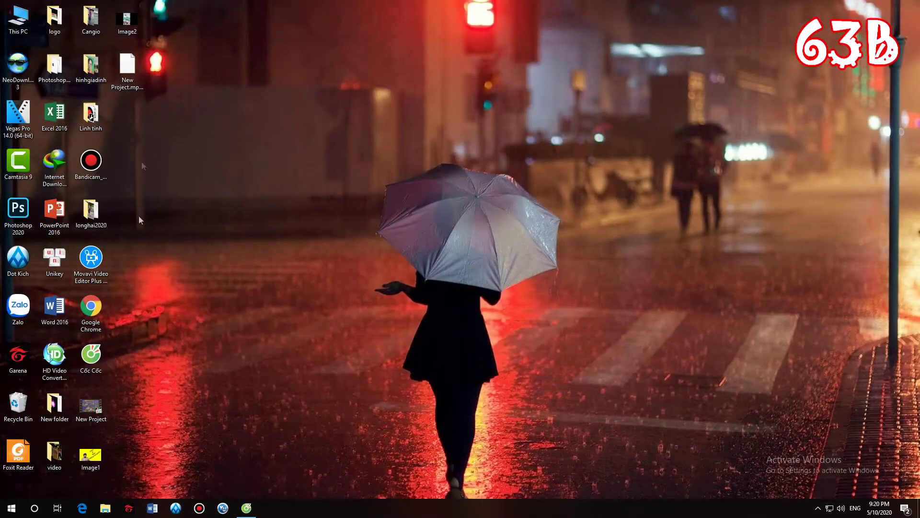
{"action": "double_click", "coordinate": [95, 261]}
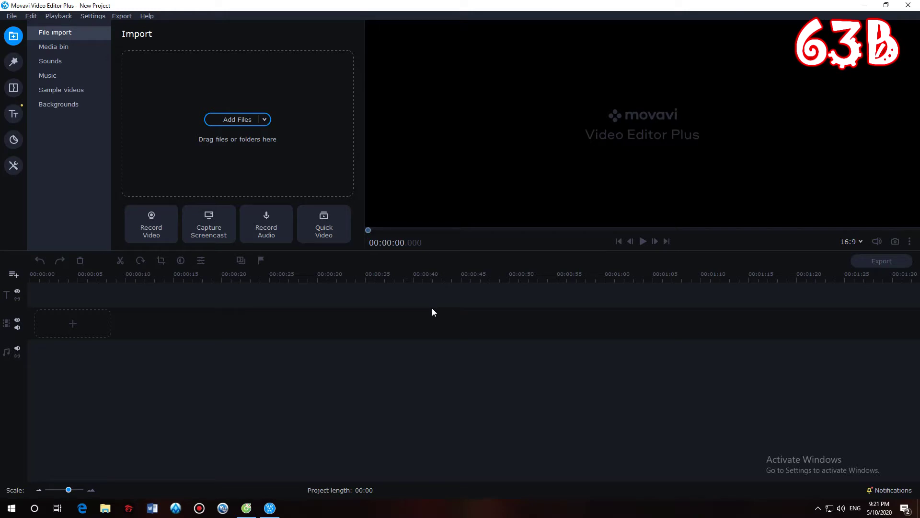
{"action": "left_click", "coordinate": [247, 120]}
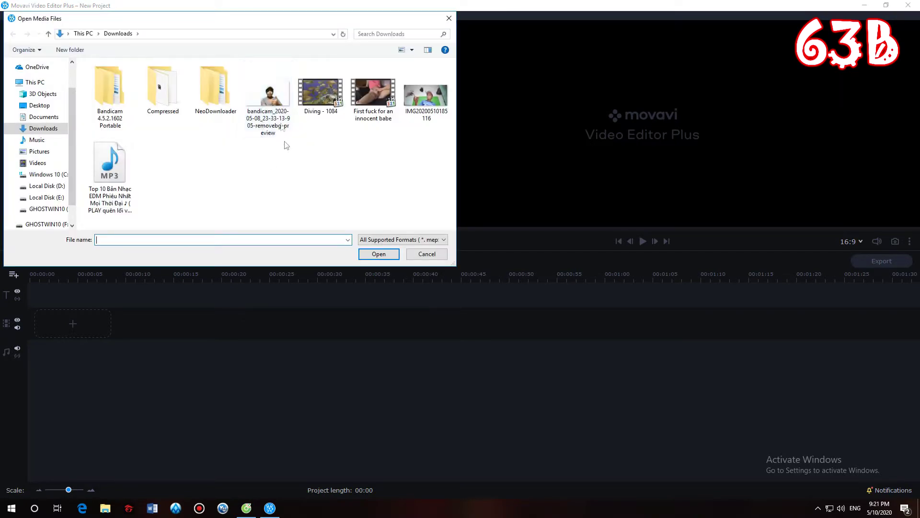
{"action": "left_click", "coordinate": [340, 94]}
{"action": "left_click", "coordinate": [379, 254]}
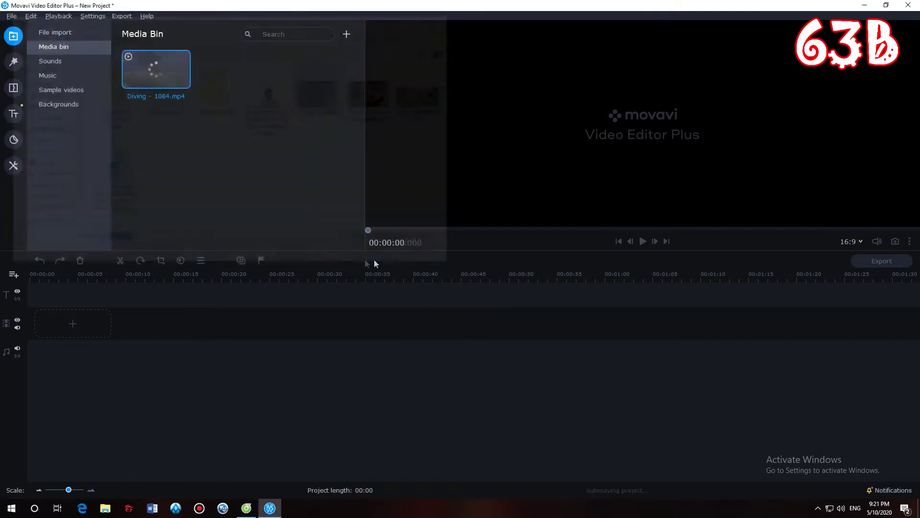
- Place the Diving - 1084.mp4 clip on the video track and play it to review the camera shake
{"action": "left_click", "coordinate": [643, 241]}
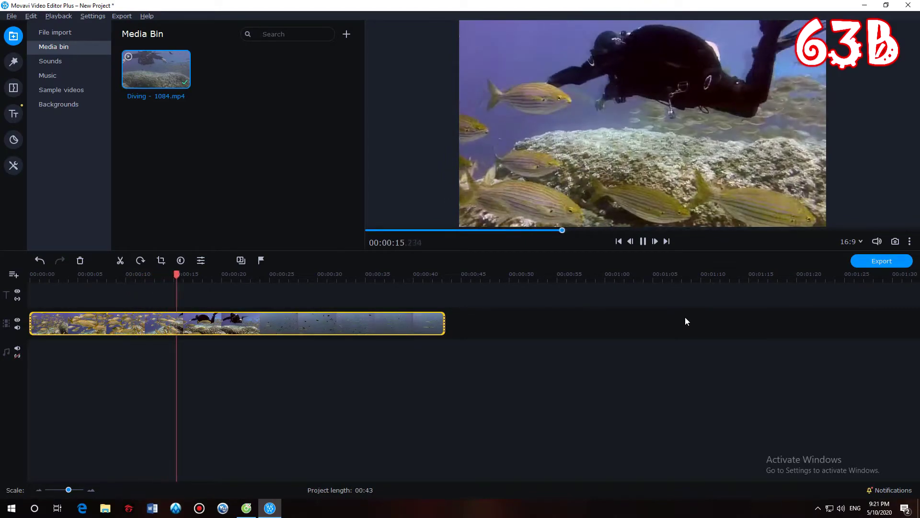
{"action": "key", "text": "space"}
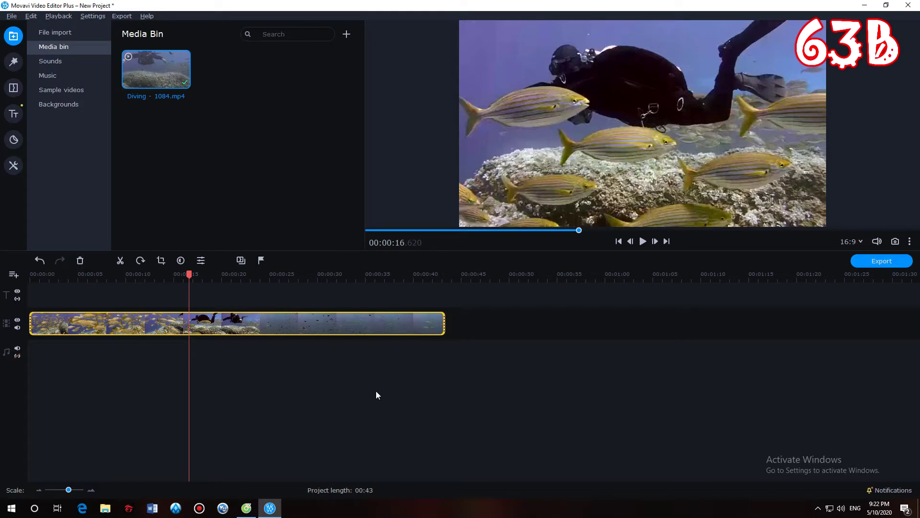
{"action": "left_click_drag", "start_coordinate": [188, 274], "coordinate": [22, 288]}
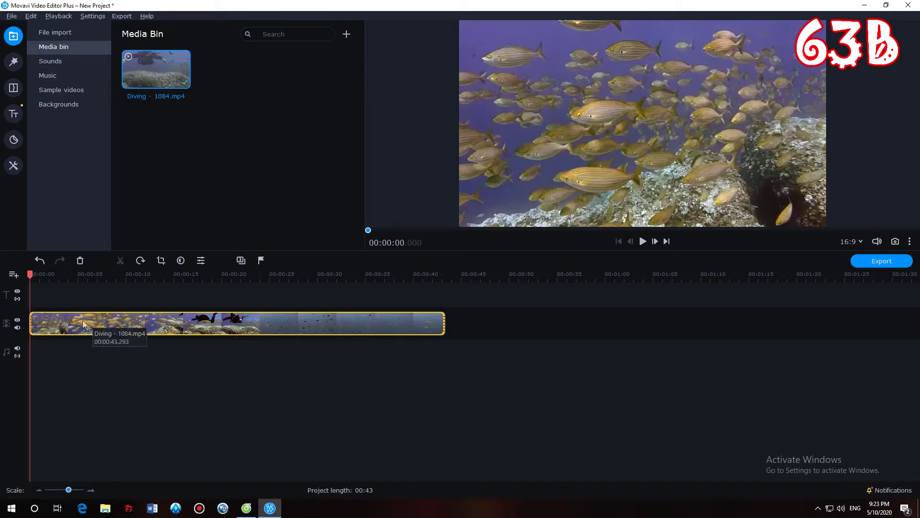
{"action": "left_click", "coordinate": [643, 242]}
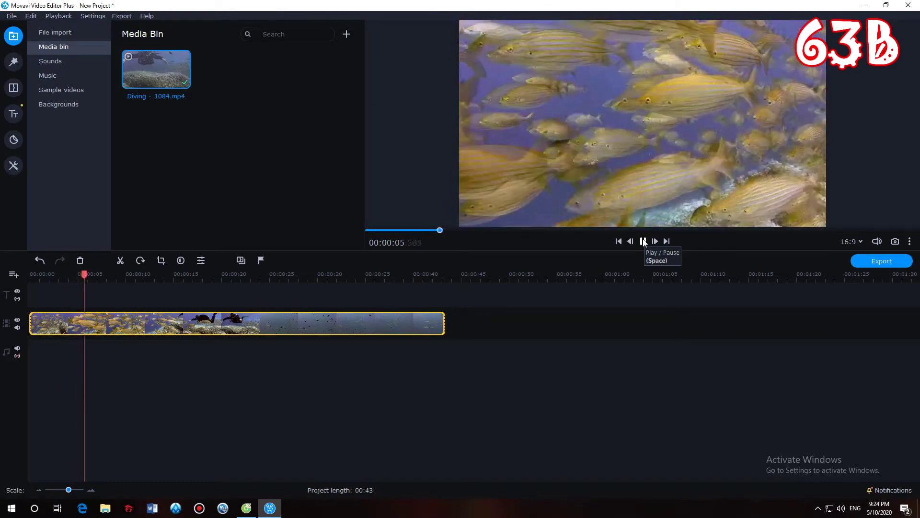
{"action": "left_click", "coordinate": [643, 241]}
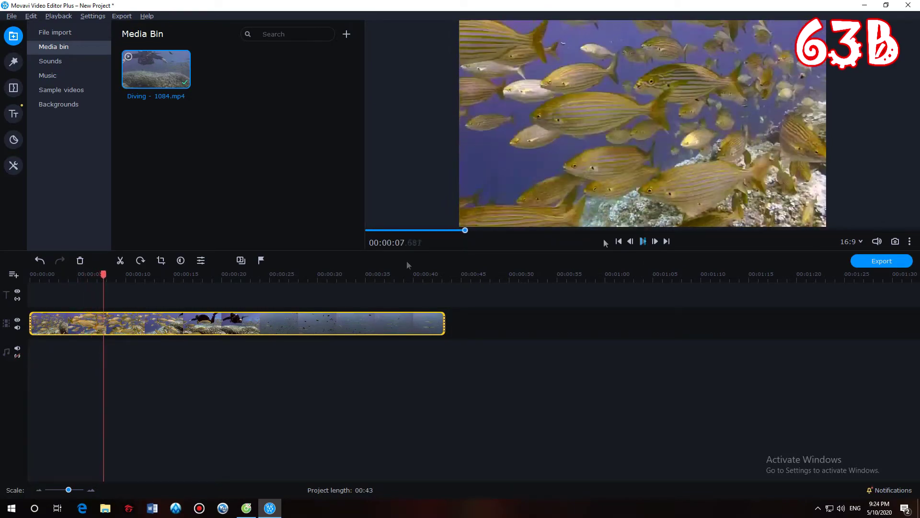
- Stabilize the diving clip on the timeline with Shaking set to 10, and apply the stabilization after previewing it
{"action": "left_click", "coordinate": [13, 166]}
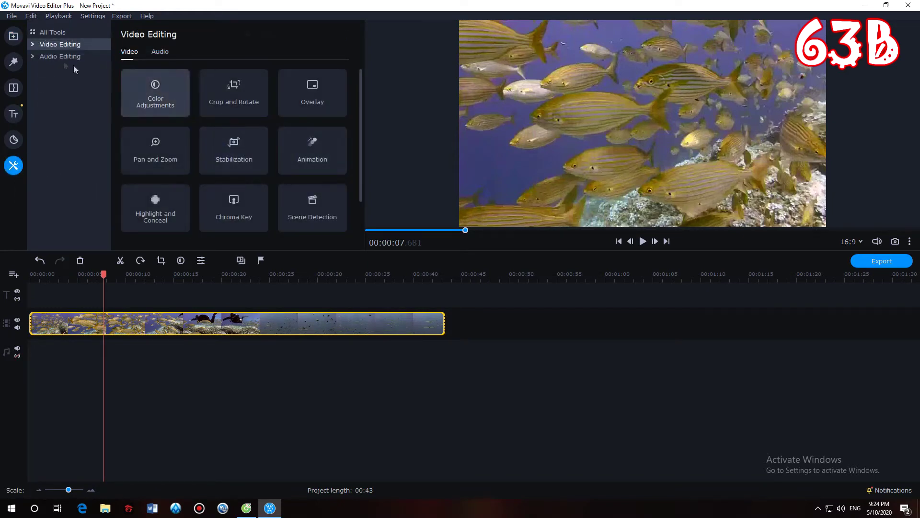
{"action": "left_click", "coordinate": [34, 44]}
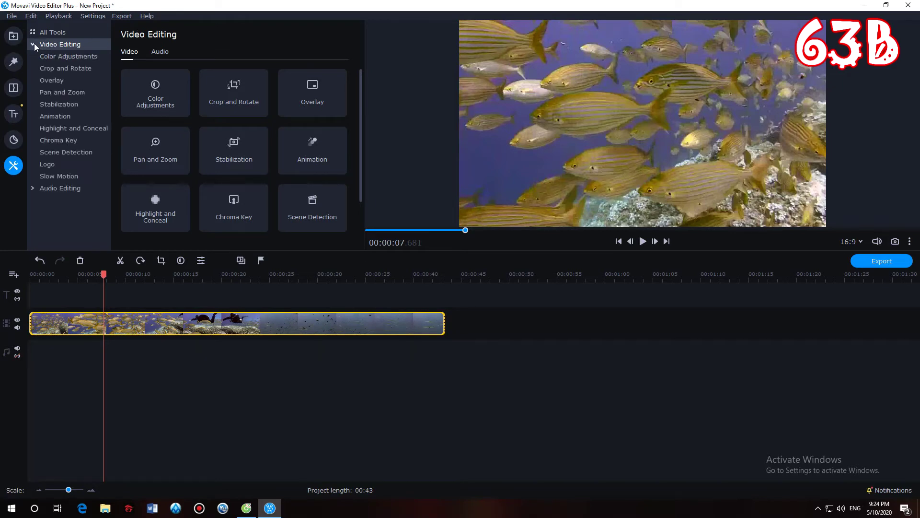
{"action": "left_click", "coordinate": [68, 105]}
{"action": "left_click", "coordinate": [157, 82]}
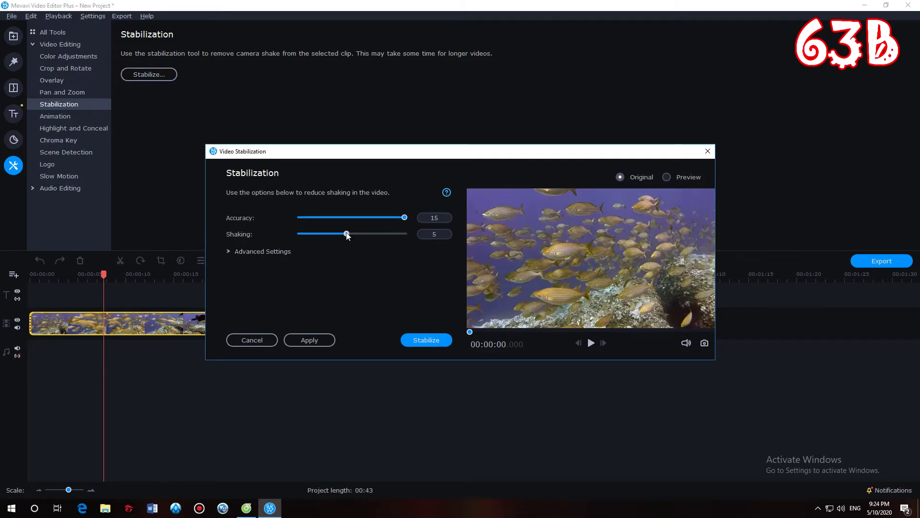
{"action": "left_click_drag", "start_coordinate": [350, 234], "coordinate": [410, 234]}
{"action": "left_click_drag", "start_coordinate": [404, 233], "coordinate": [314, 235]}
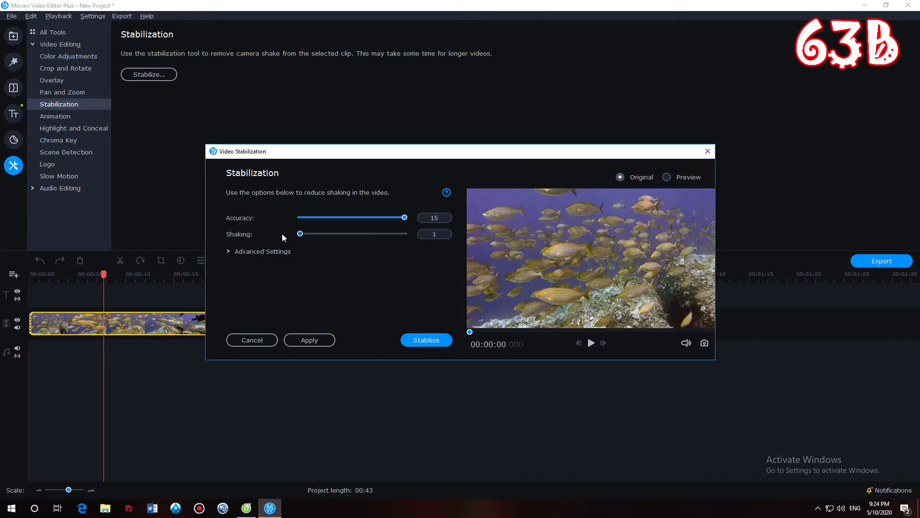
{"action": "left_click_drag", "start_coordinate": [310, 234], "coordinate": [461, 235]}
{"action": "left_click", "coordinate": [424, 341]}
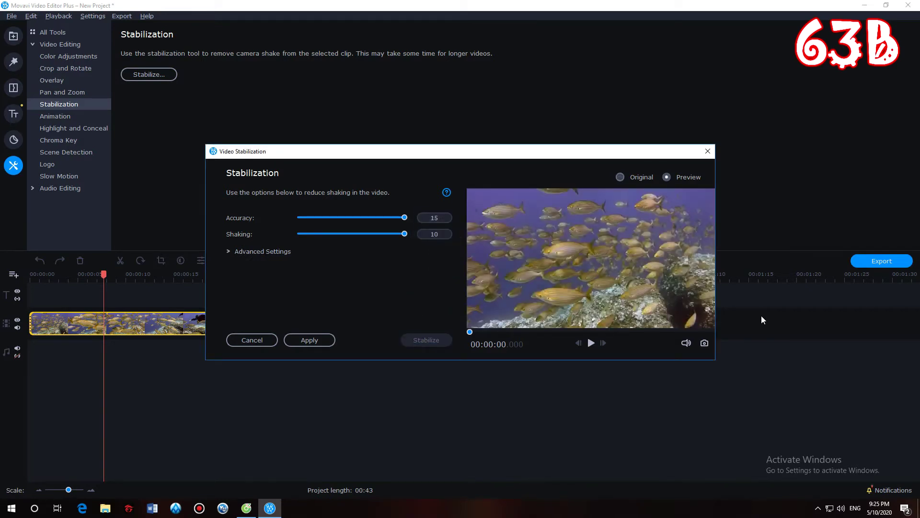
{"action": "left_click", "coordinate": [591, 342]}
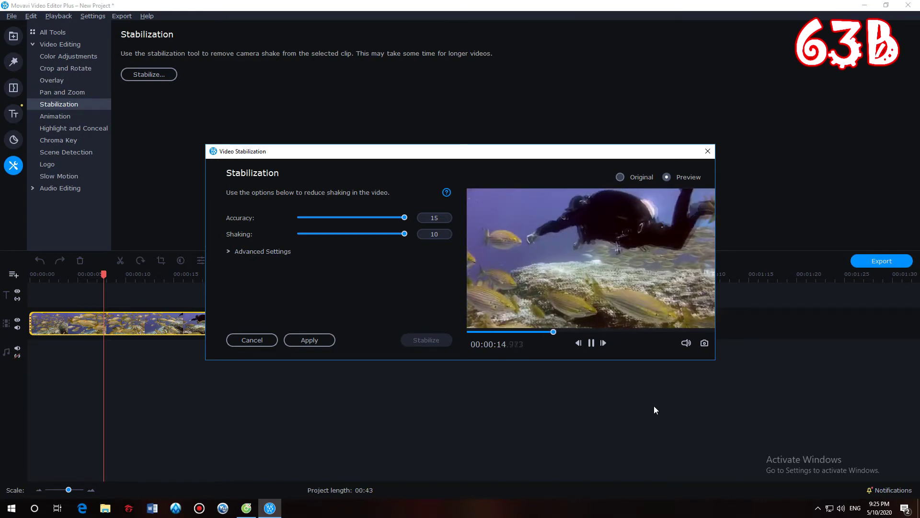
{"action": "left_click", "coordinate": [313, 339]}
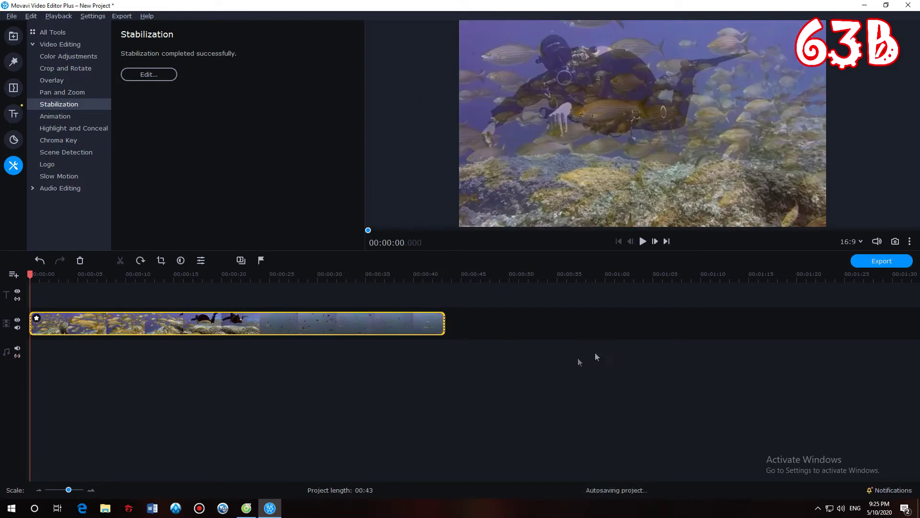
- Add a second, unstabilized copy of Diving - 1084.mp4 directly after the stabilized clip on the video track
{"action": "left_click", "coordinate": [463, 331]}
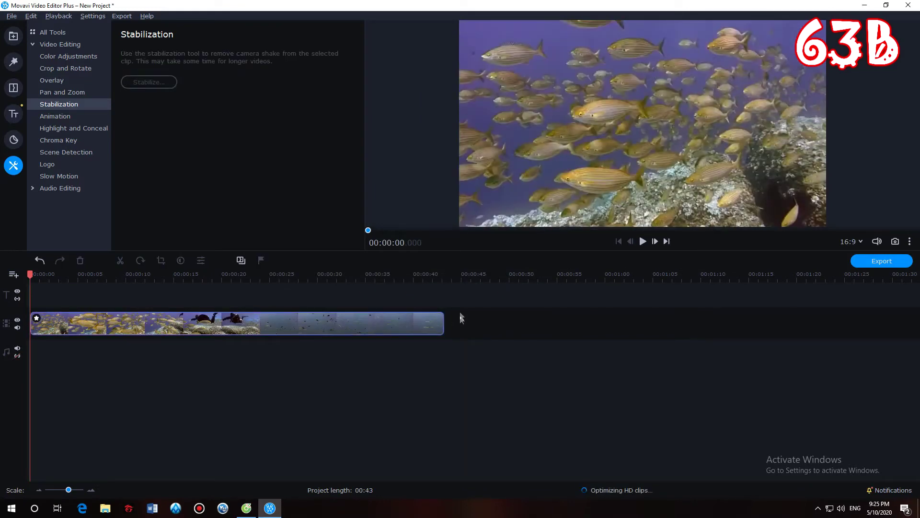
{"action": "left_click_drag", "start_coordinate": [31, 274], "coordinate": [517, 272]}
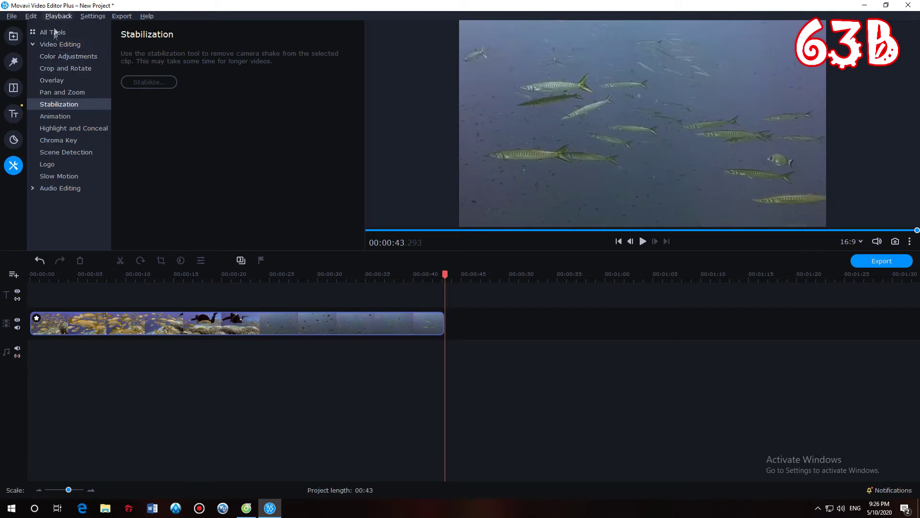
{"action": "left_click", "coordinate": [18, 40]}
{"action": "left_click_drag", "start_coordinate": [143, 71], "coordinate": [458, 299]}
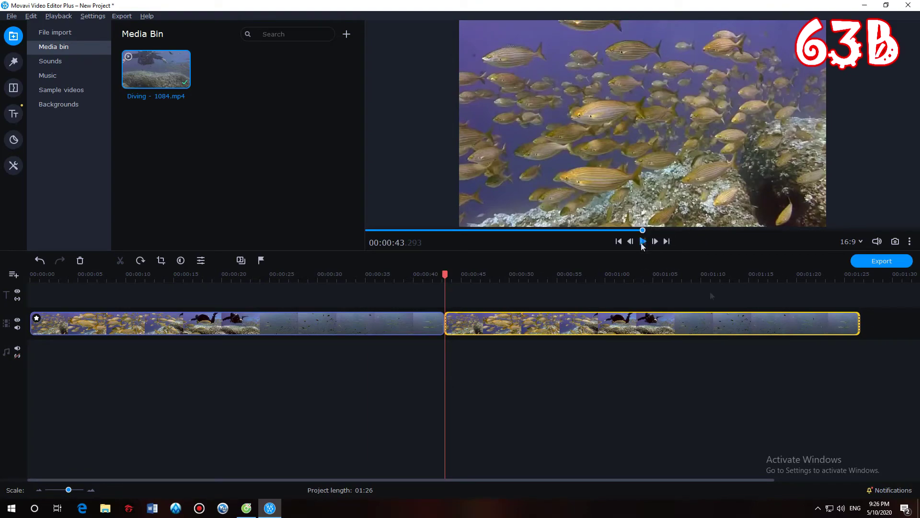
- Play parts of the original and stabilized clips, including the diver scene, to compare their camera shake
{"action": "left_click", "coordinate": [642, 241]}
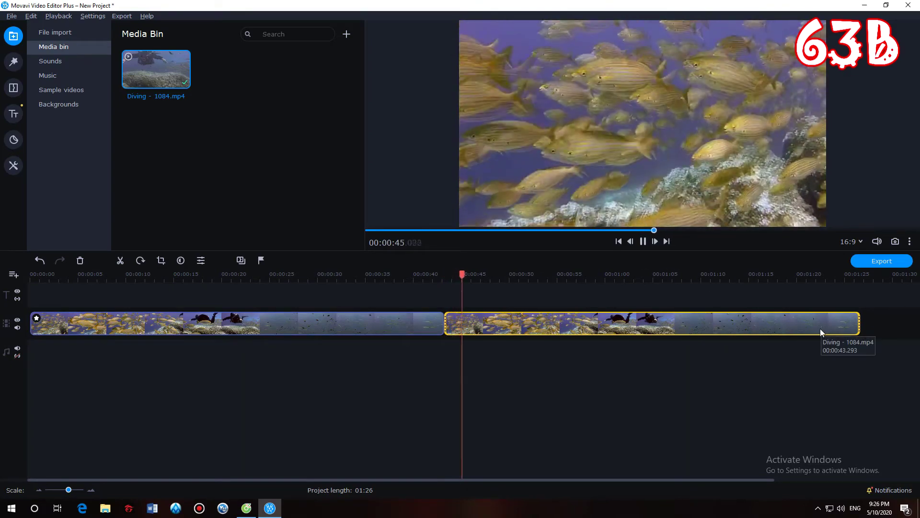
{"action": "left_click", "coordinate": [642, 241]}
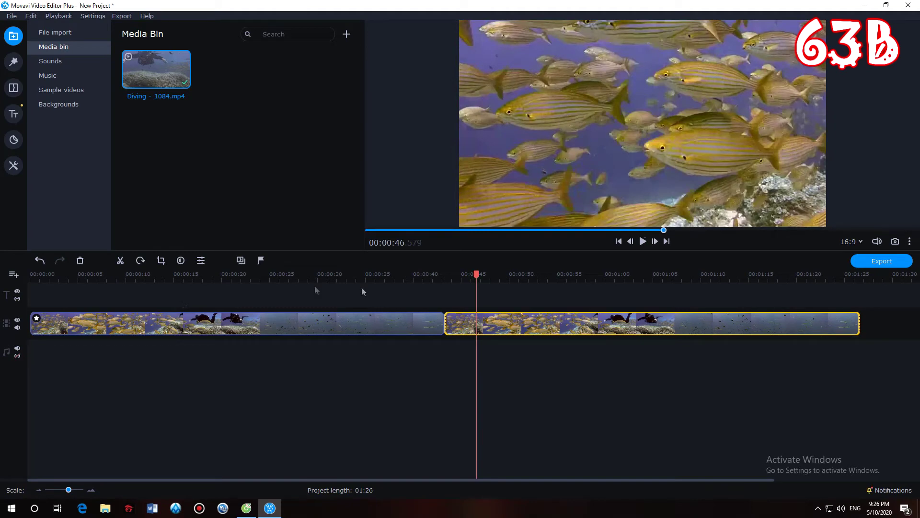
{"action": "left_click", "coordinate": [31, 275]}
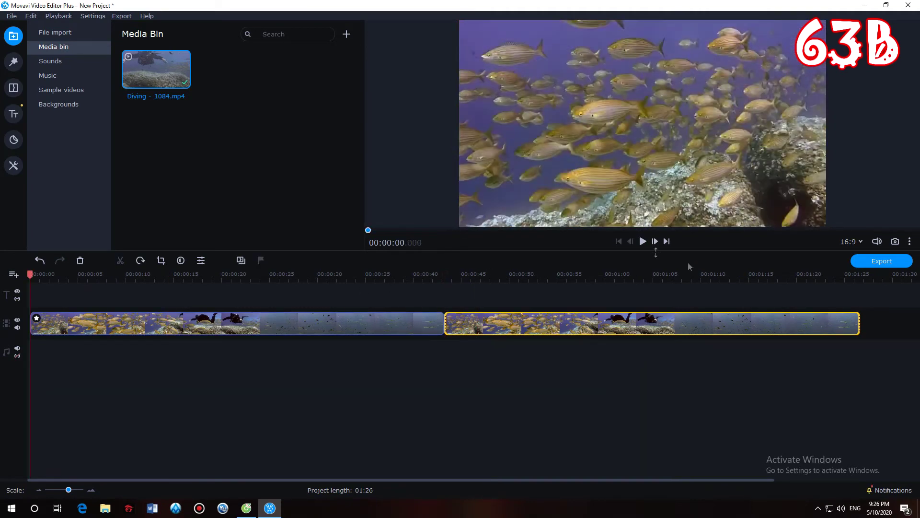
{"action": "left_click", "coordinate": [642, 241]}
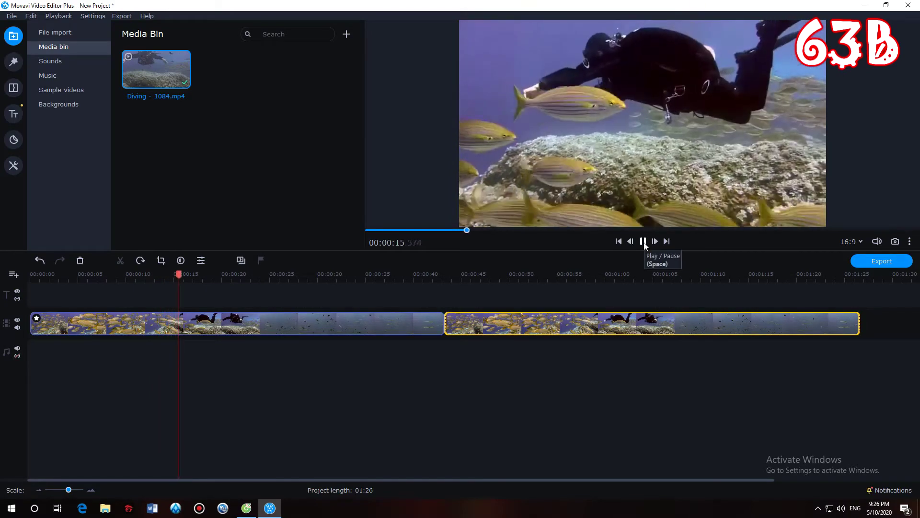
{"action": "left_click", "coordinate": [643, 241]}
{"action": "left_click", "coordinate": [578, 359]}
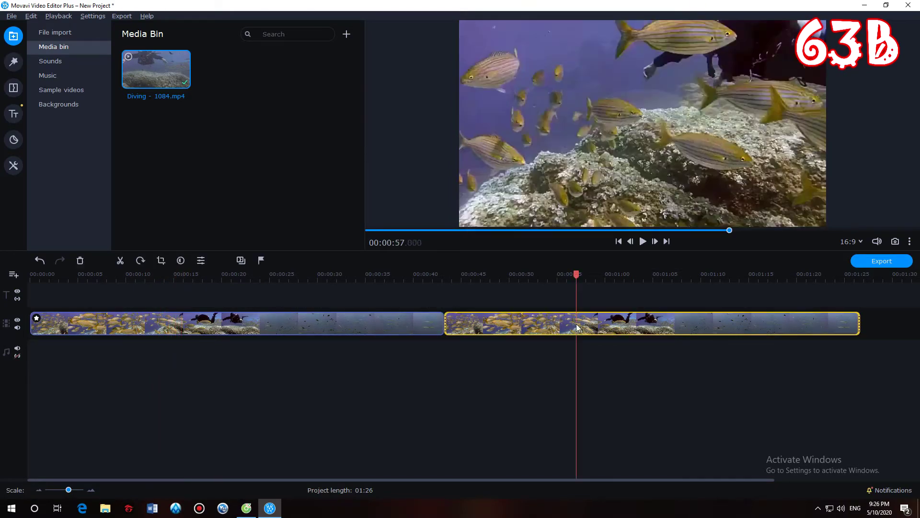
{"action": "left_click", "coordinate": [643, 244]}
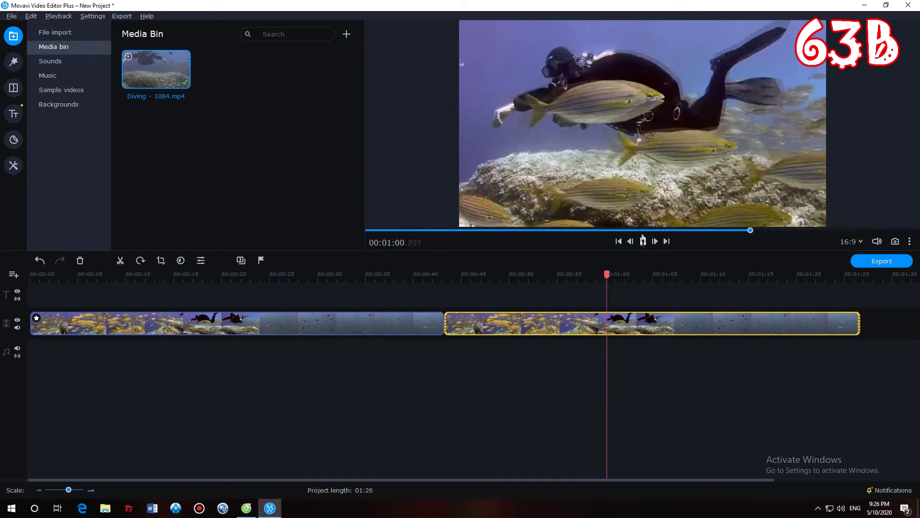
{"action": "left_click", "coordinate": [642, 241]}
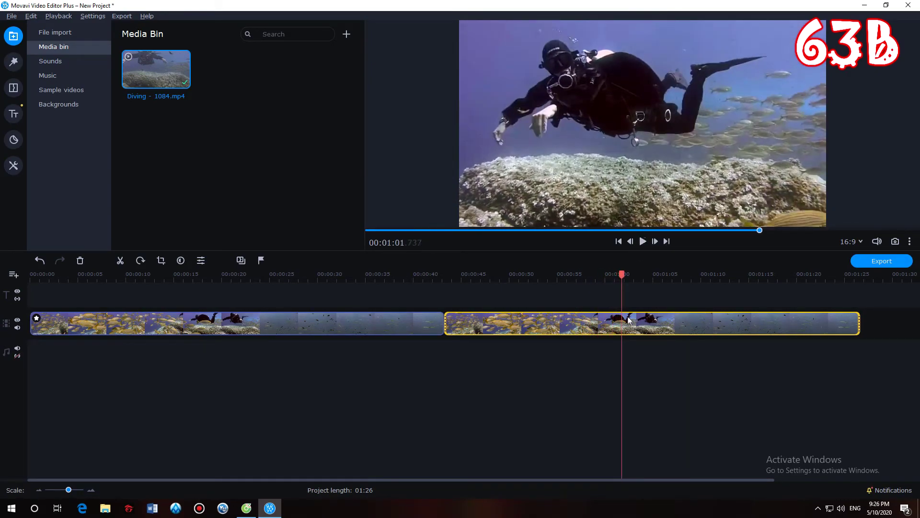